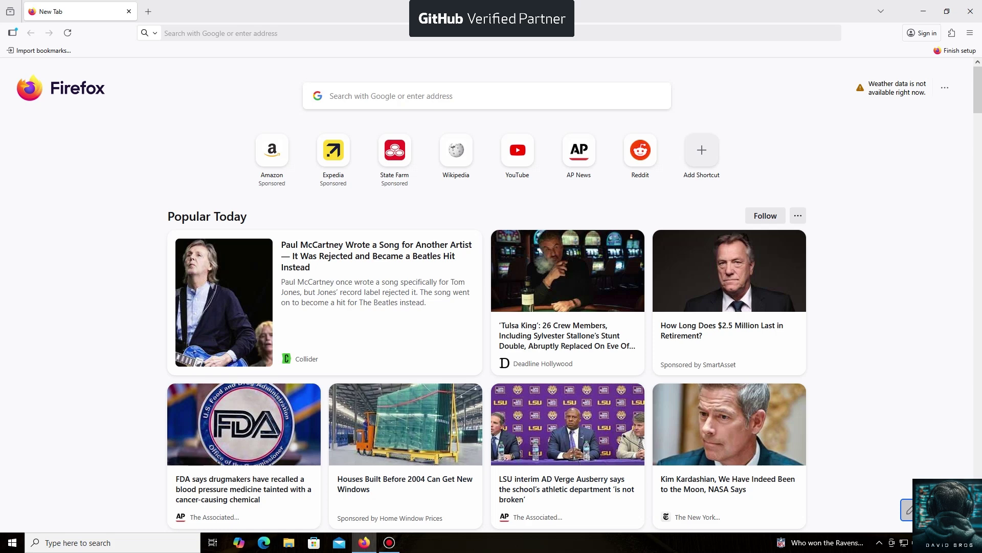
Step: Go to unmineable.online in Firefox and open the App page for the unMiner desktop app
key(ctrl+l)
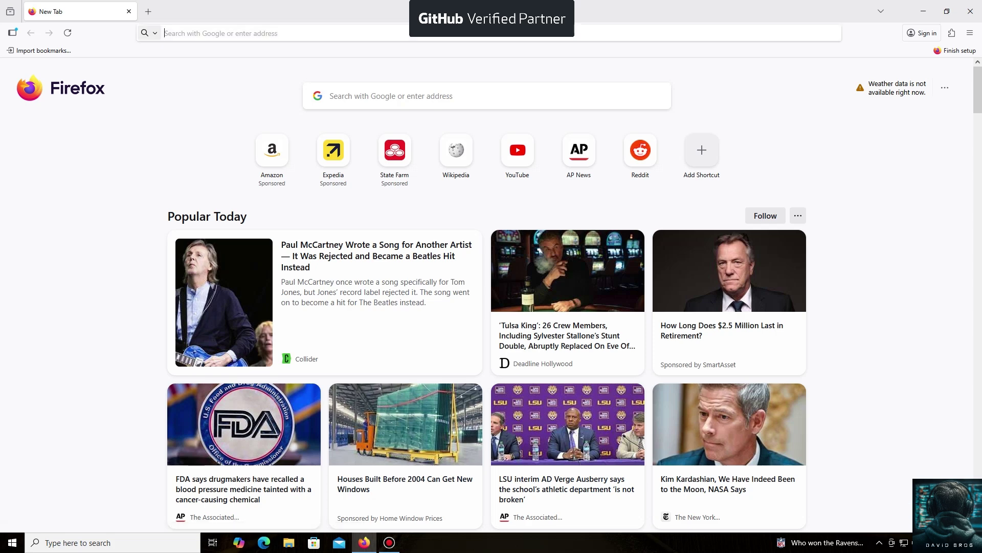
text(https://unmineable.online/)
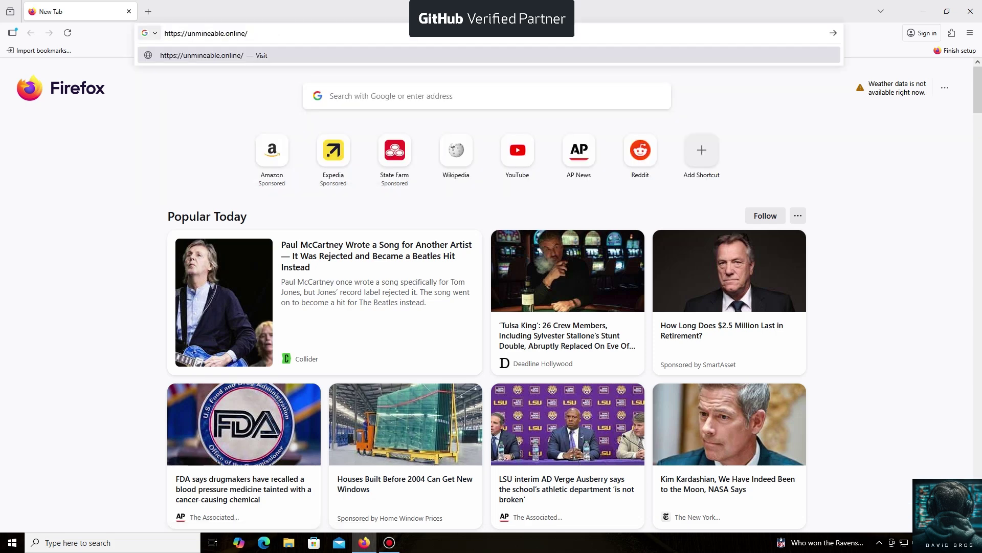
key(Return)
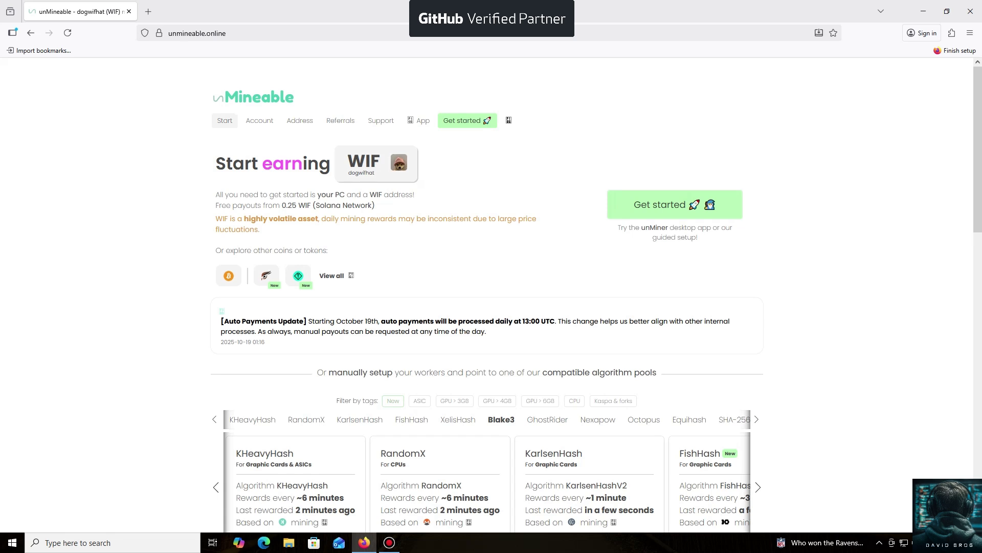
click(423, 120)
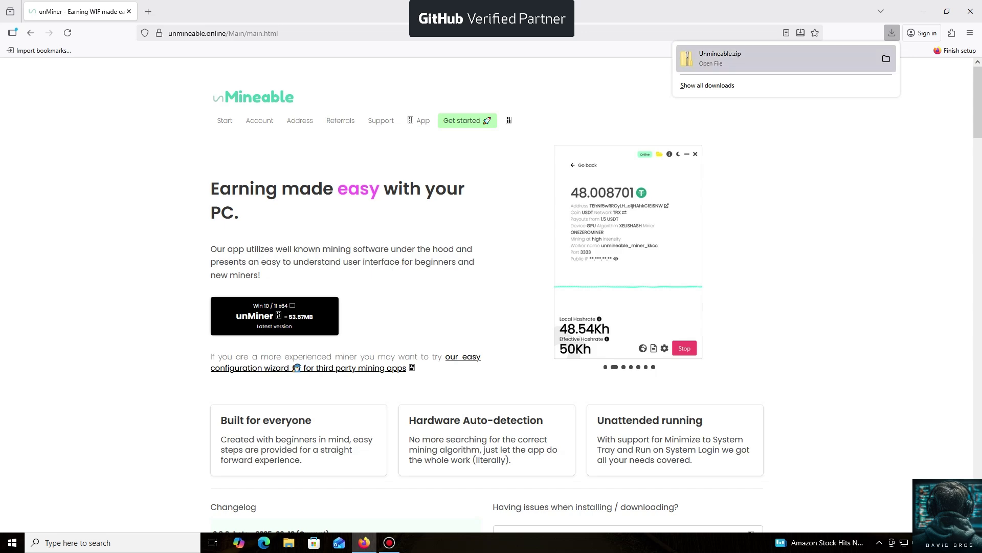
Step: Close the Downloads panel and minimize Firefox after Unmineable.zip downloads
click(892, 33)
click(922, 11)
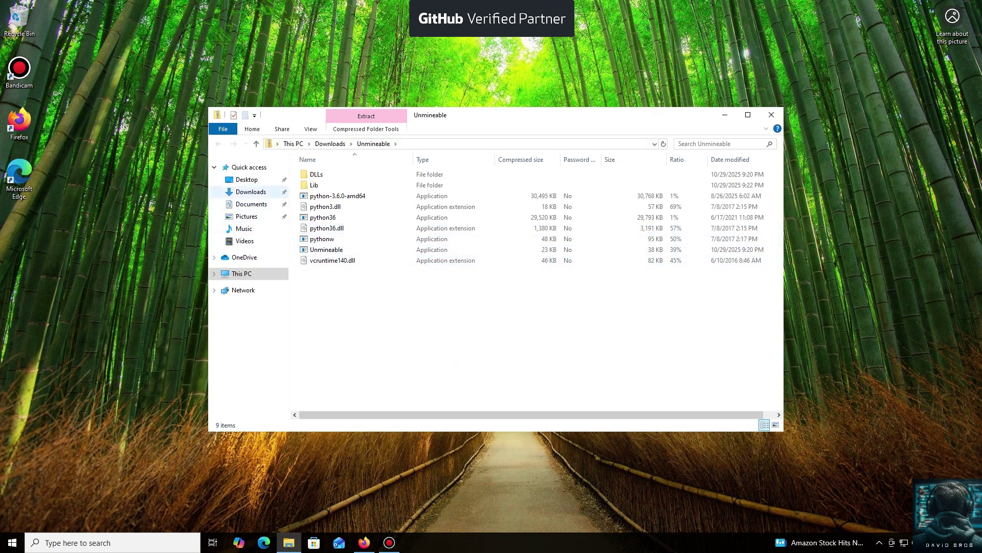
Step: Extract Unmineable.zip from Downloads into a Downloads\Unmineable folder with Extract all
click(251, 191)
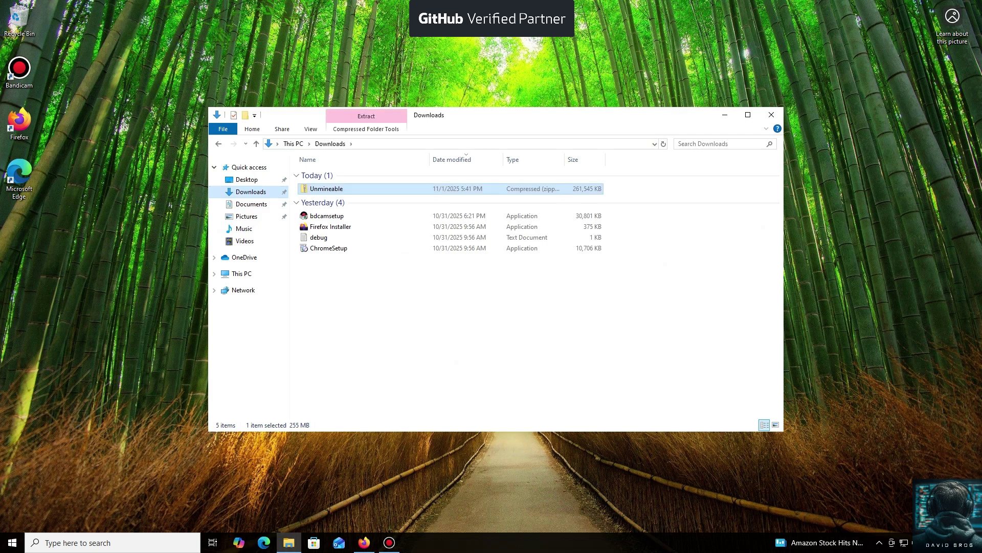
double_click(326, 189)
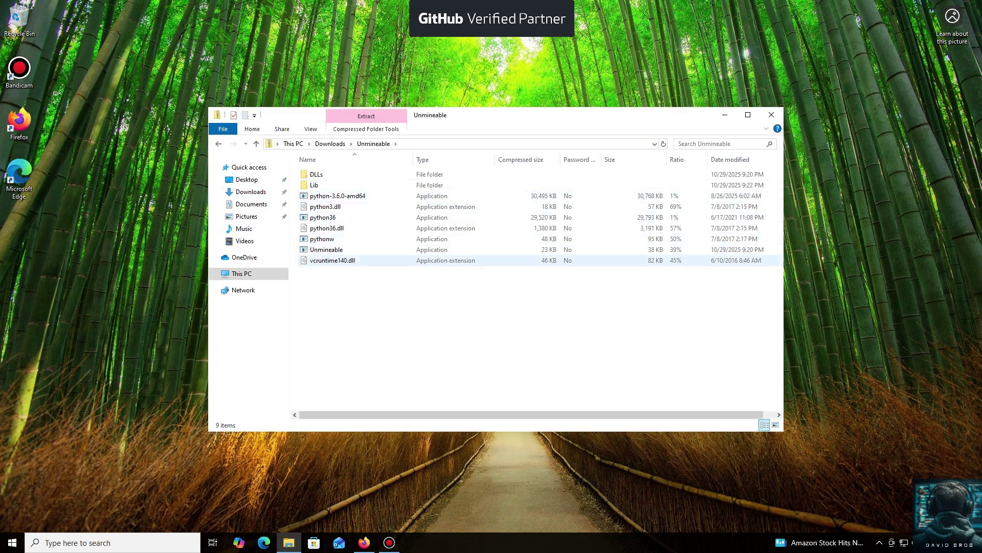
double_click(326, 250)
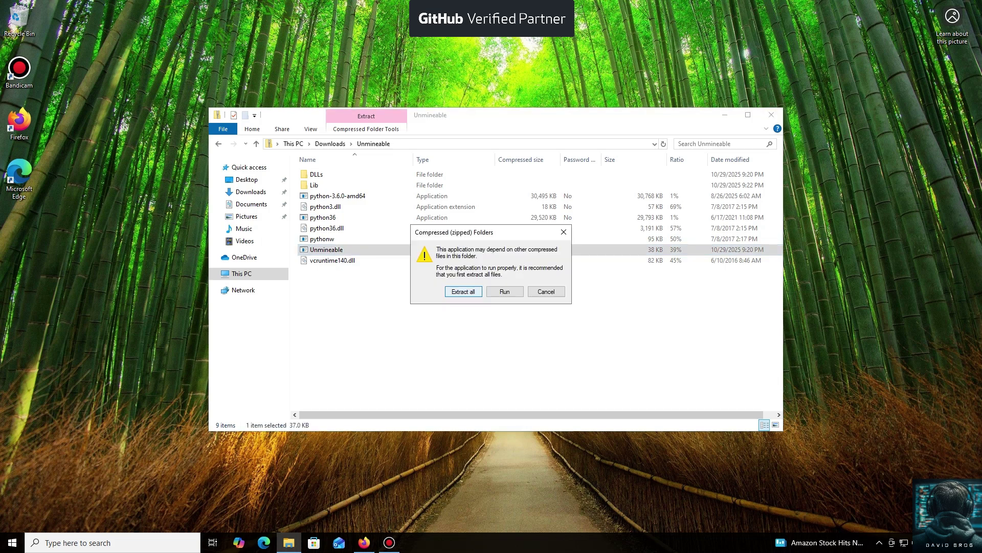
click(463, 292)
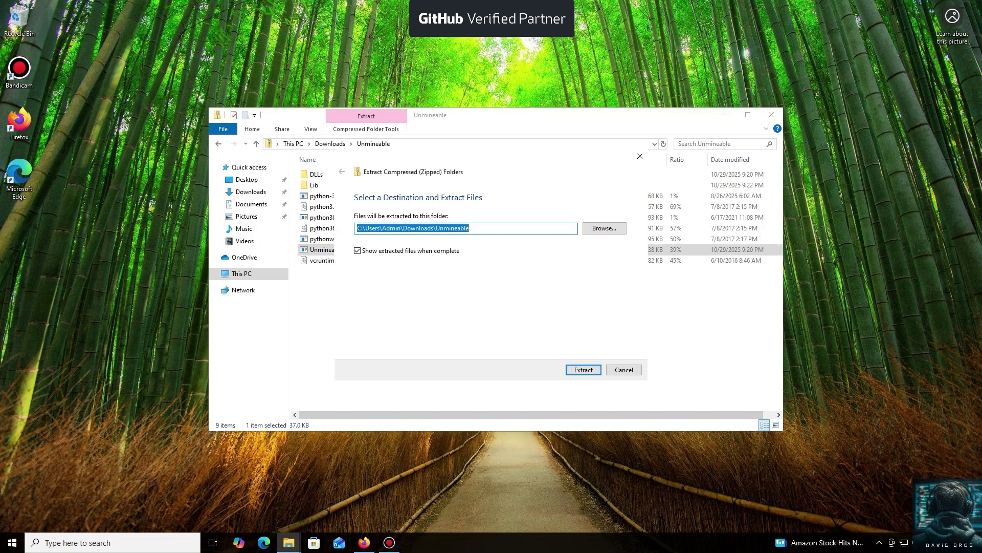
click(584, 369)
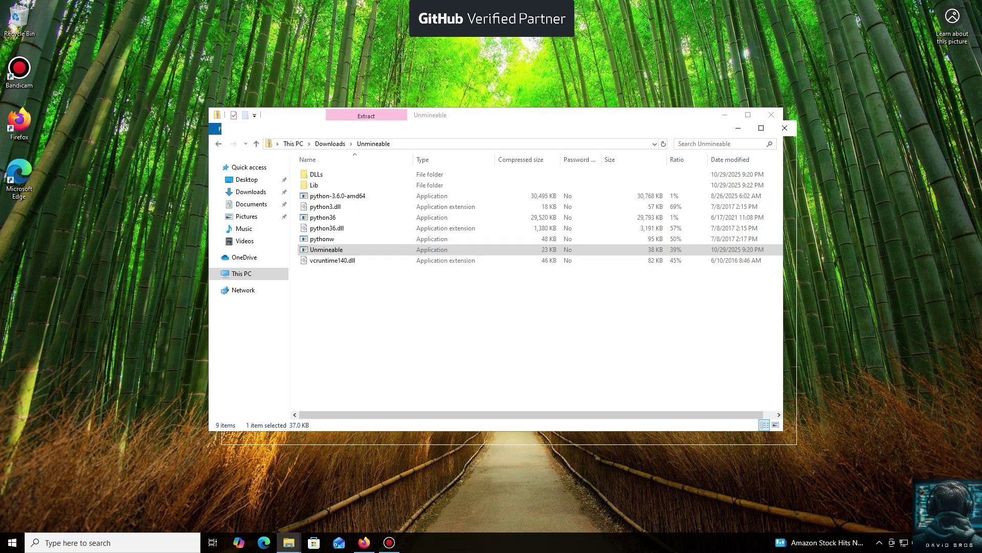
Step: Run the extracted Unmineable.exe, allowing it past the SmartScreen warning with Run anyway
double_click(338, 263)
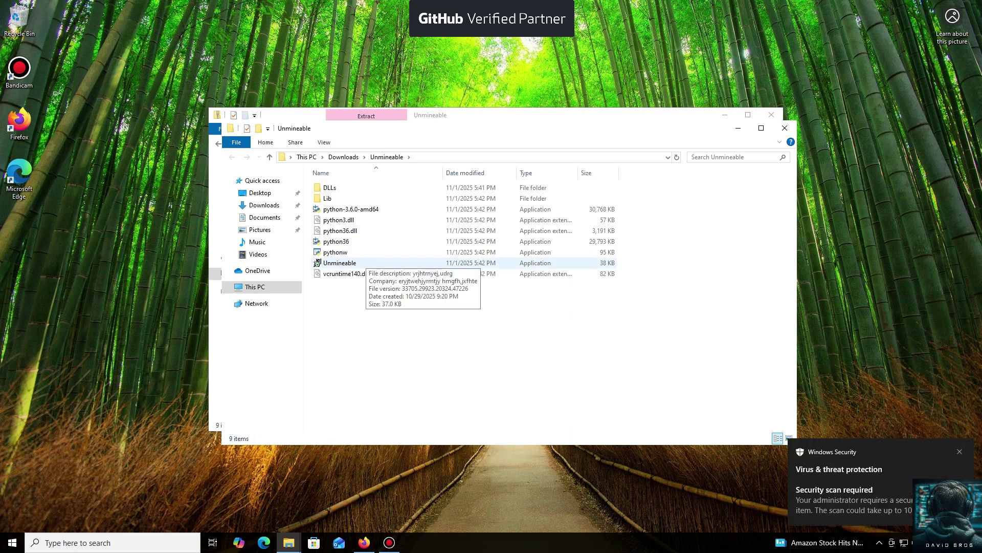
double_click(338, 263)
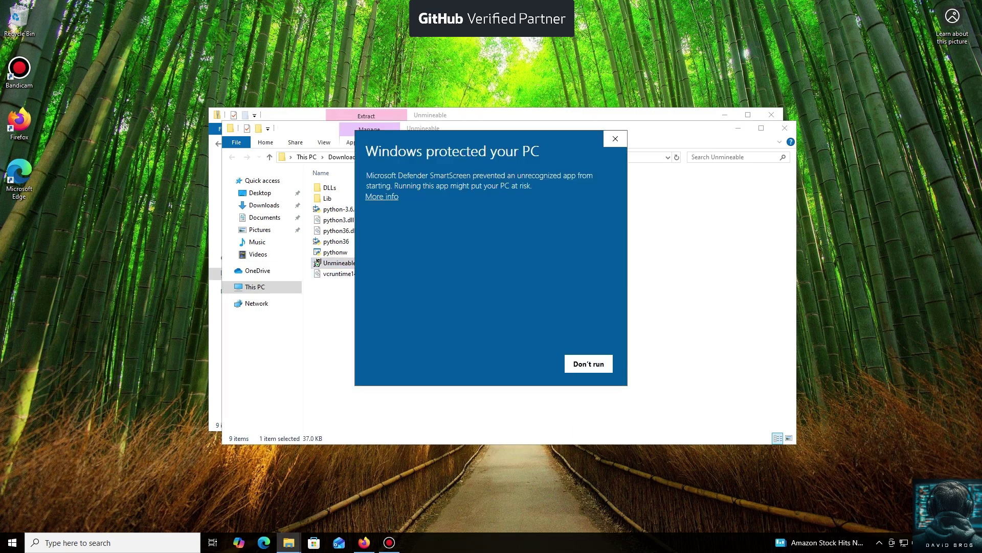
click(381, 197)
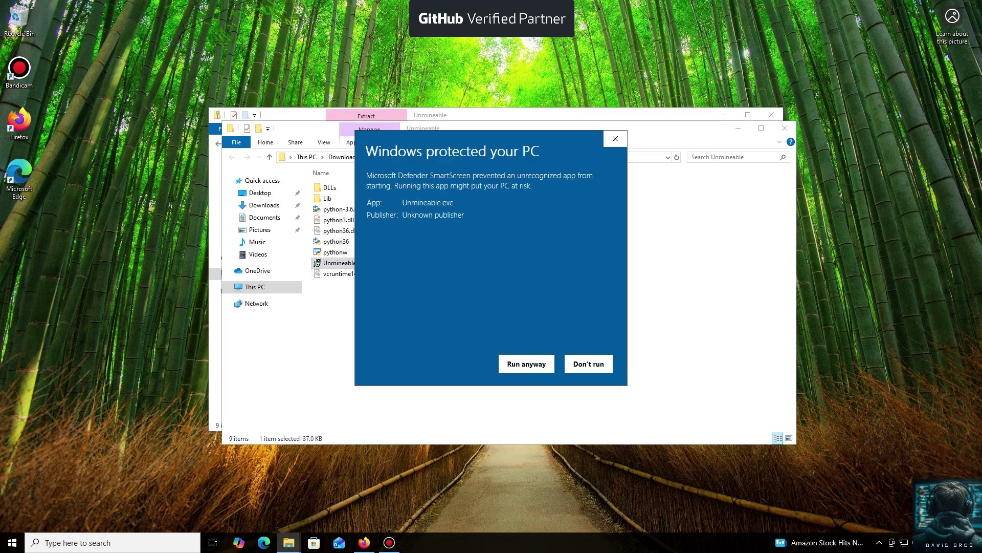
click(526, 364)
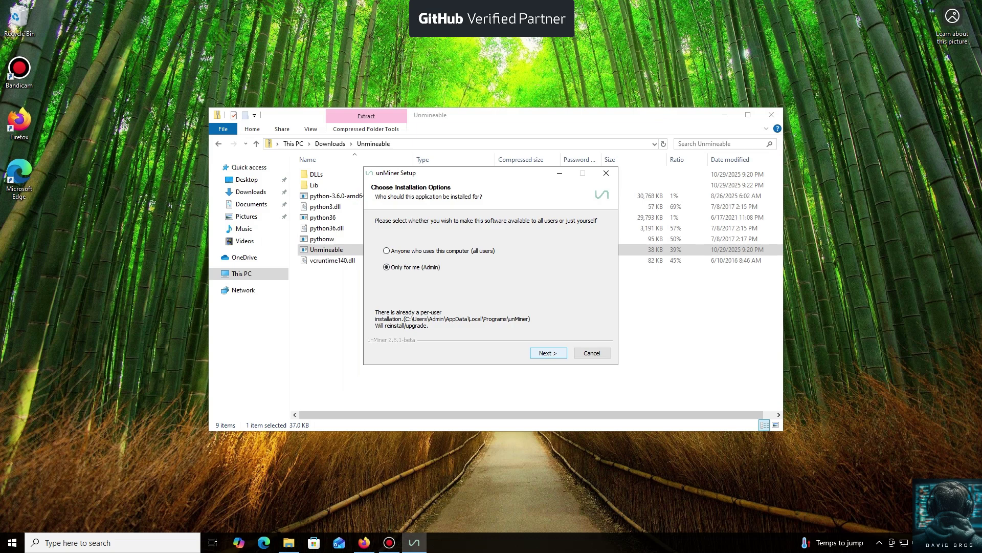
Step: Install unMiner with 'Only for me' and finish with Run unMiner checked
click(547, 352)
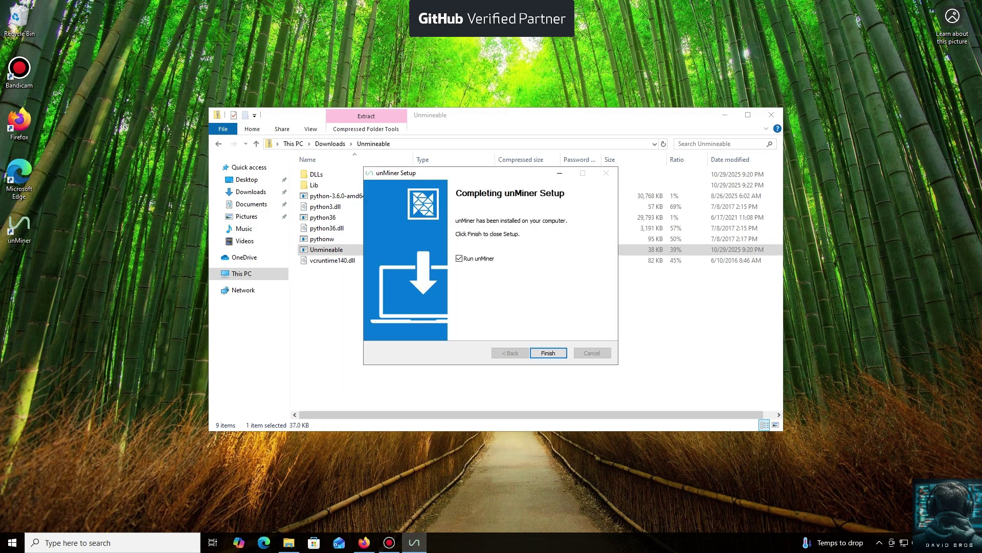
key(Return)
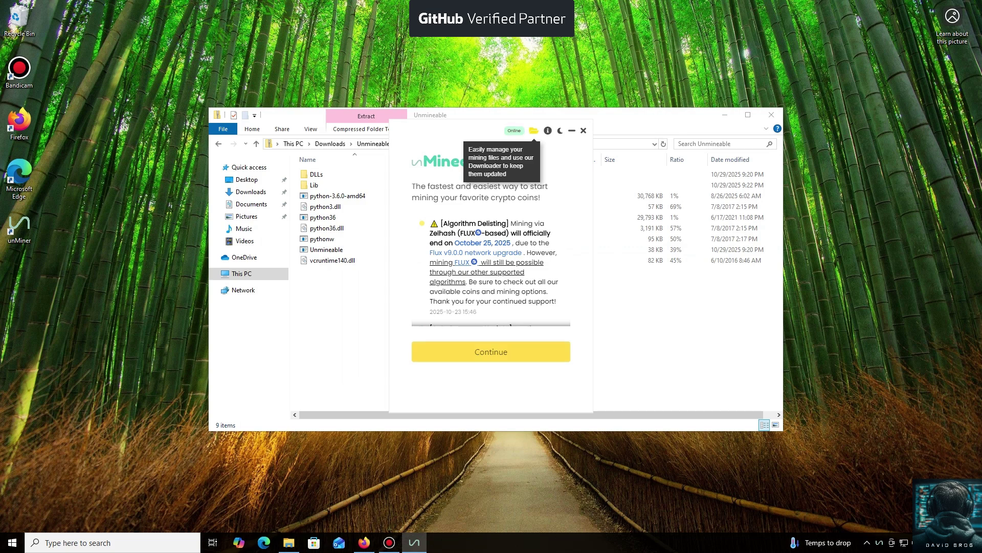
Step: Dismiss the welcome announcement and move to the Select a coin list
key(Return)
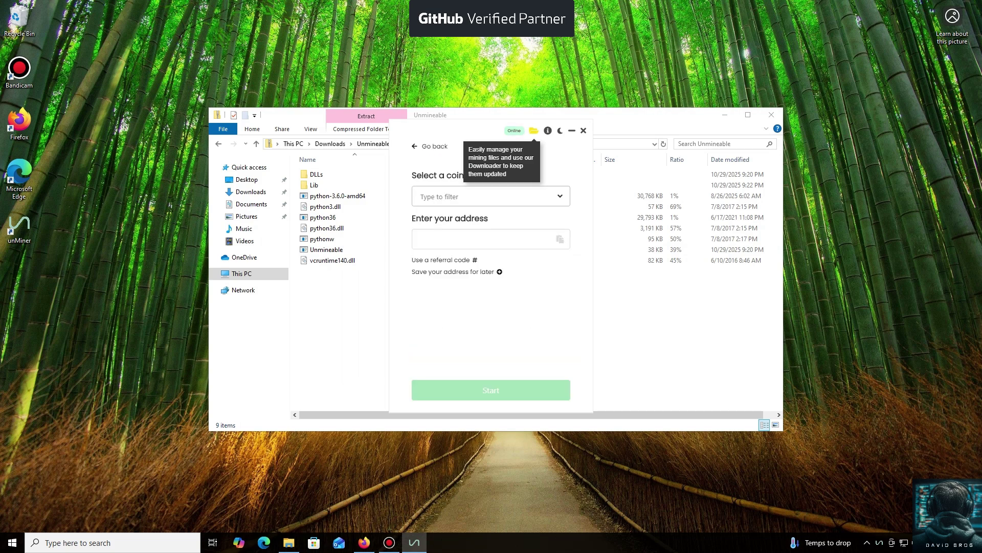
key(Tab)
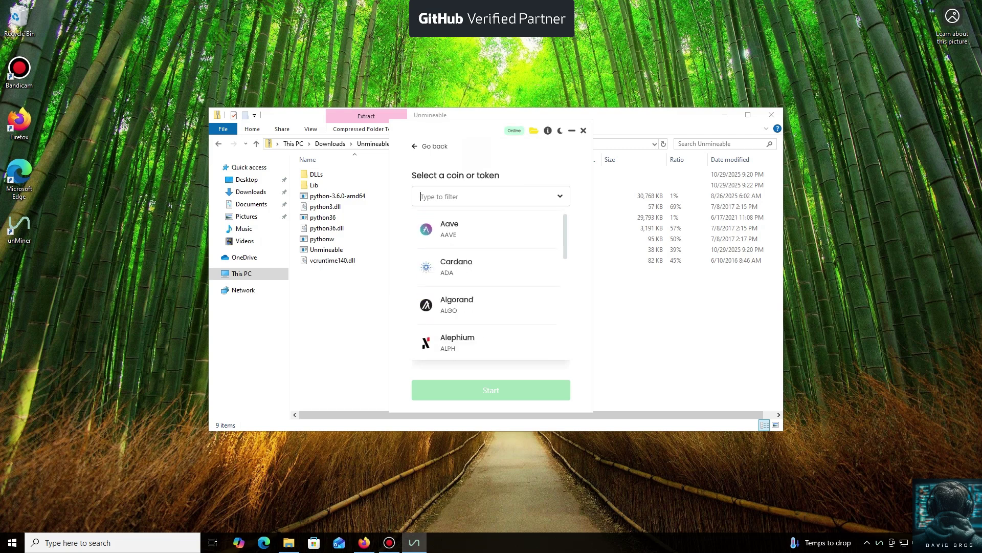
scroll(491, 288, down, 2)
scroll(492, 287, down, 2)
scroll(491, 288, down, 2)
scroll(492, 288, down, 2)
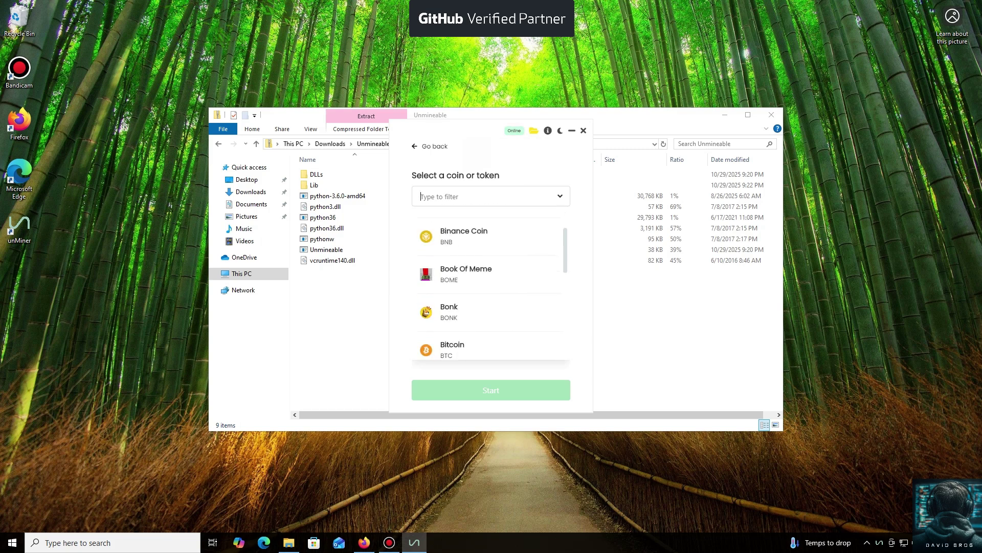
scroll(491, 287, down, 2)
scroll(492, 288, down, 2)
scroll(491, 288, down, 2)
scroll(491, 288, down, 2)
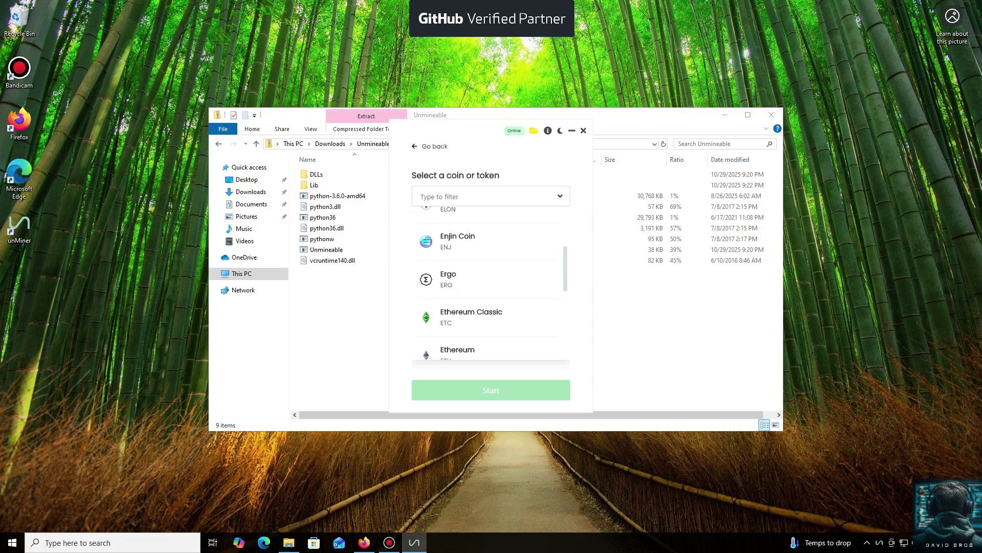
scroll(492, 288, down, 3)
scroll(491, 288, down, 3)
scroll(491, 288, up, 2)
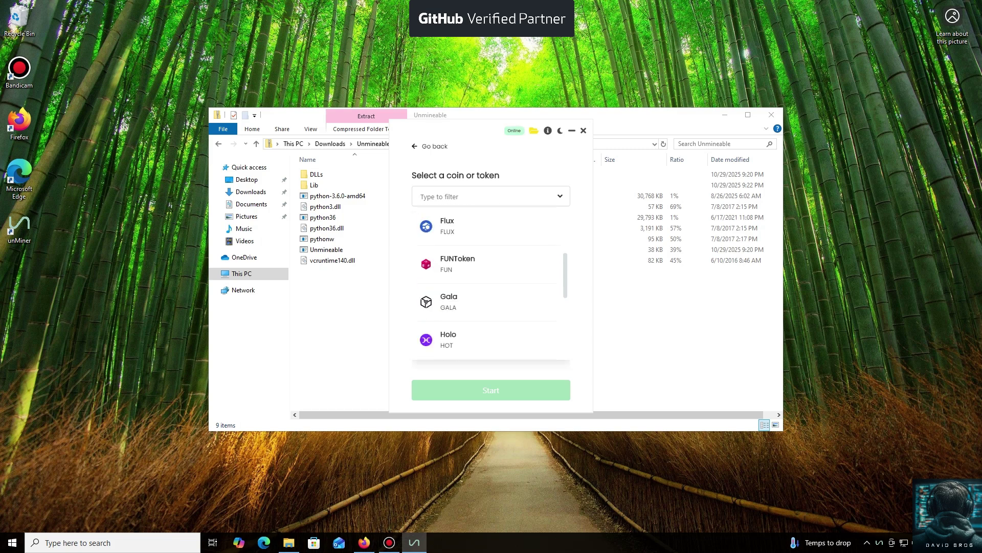
scroll(491, 288, up, 2)
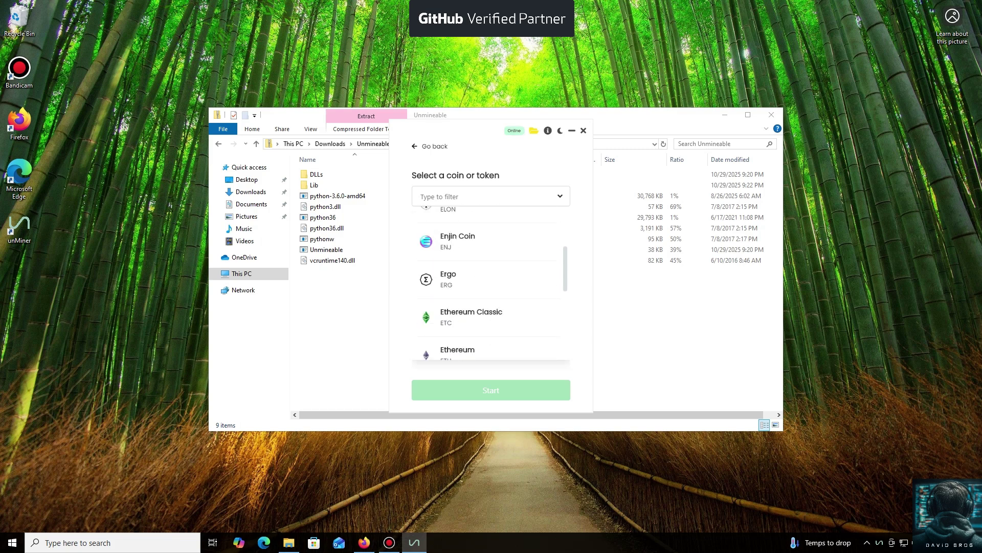
scroll(491, 288, down, 4)
scroll(492, 288, down, 4)
scroll(491, 288, down, 4)
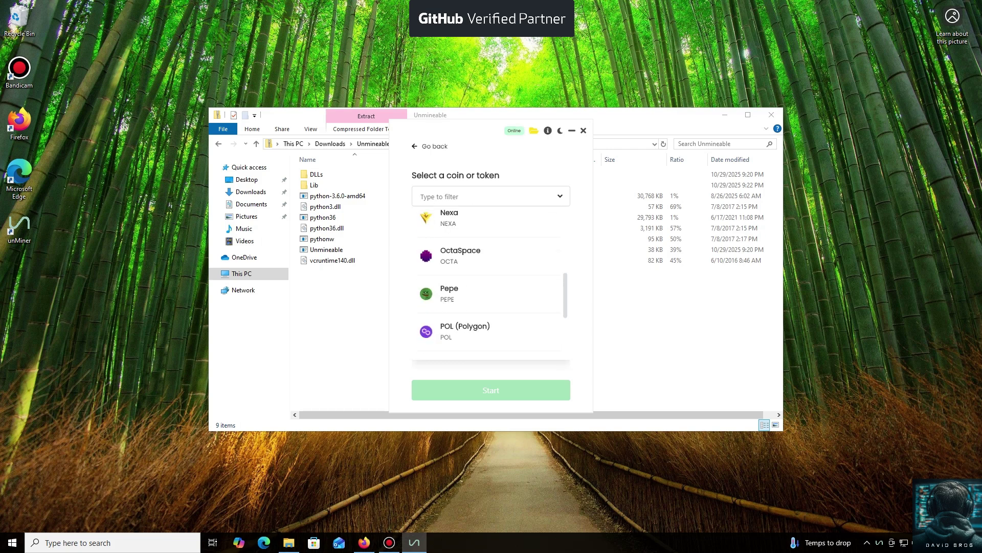
scroll(491, 288, down, 3)
scroll(491, 289, down, 2)
scroll(492, 288, down, 2)
scroll(491, 288, down, 2)
scroll(491, 288, down, 2)
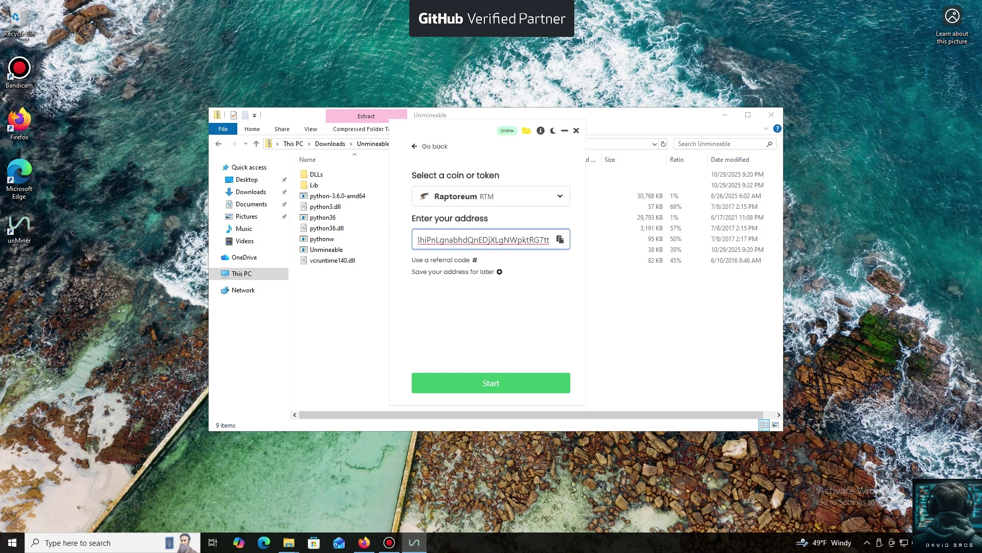
Step: Start mining Raptoreum to the entered wallet address
key(Return)
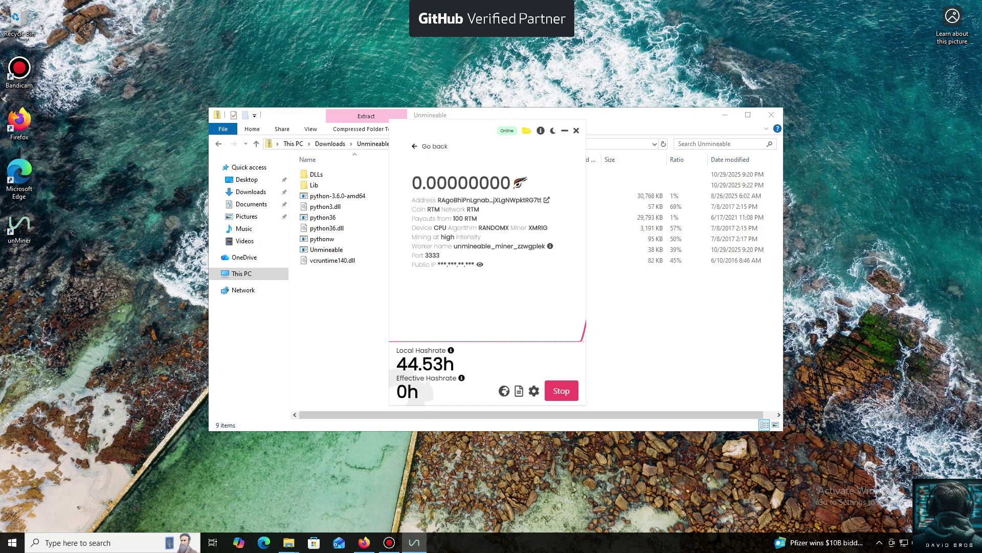
Step: Stop mining once the local hashrate reaches 44.53h
click(561, 391)
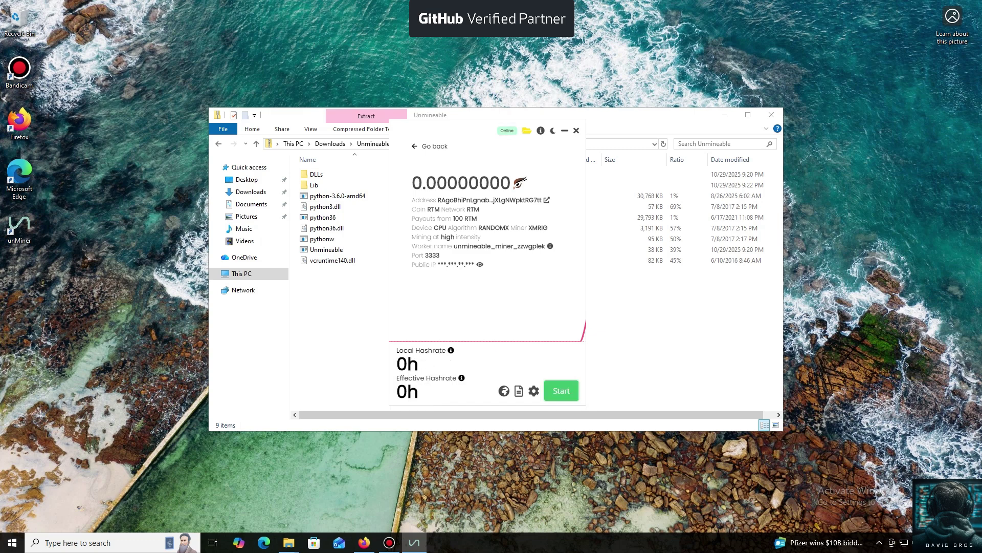